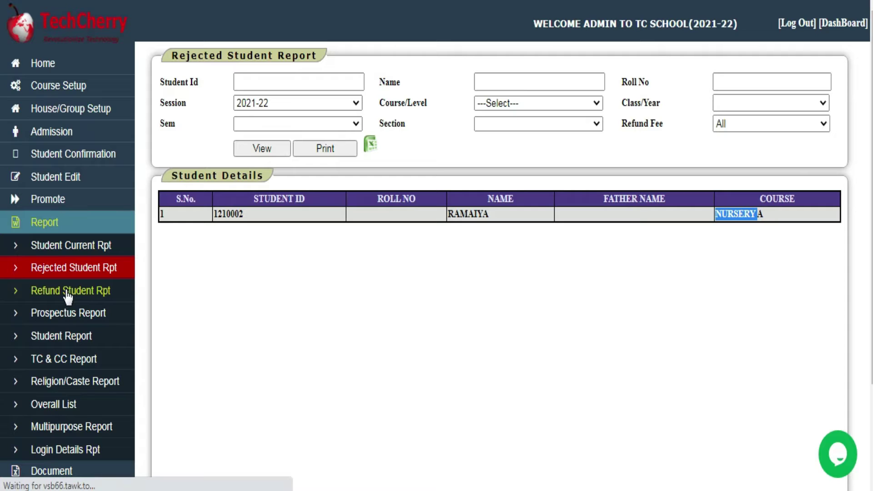
Step: Display the fee refund report for rejected students for session 2021-22 and check the payment mode options
left_click(67, 293)
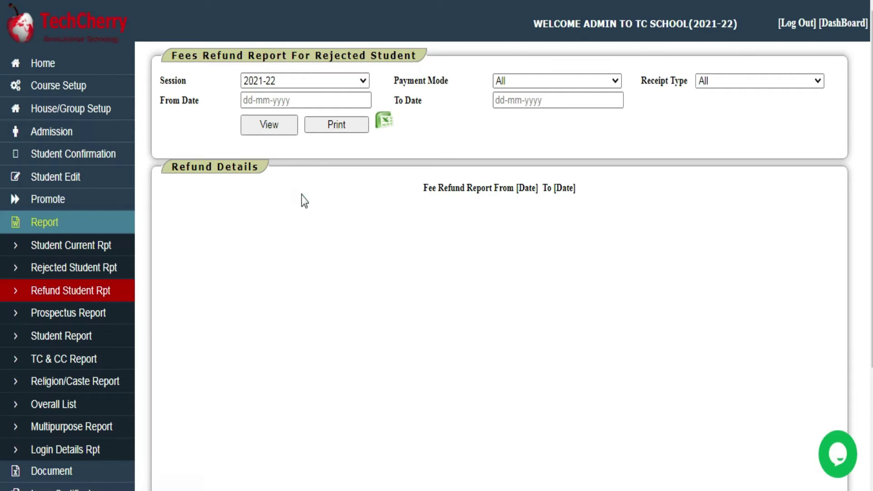
left_click(287, 131)
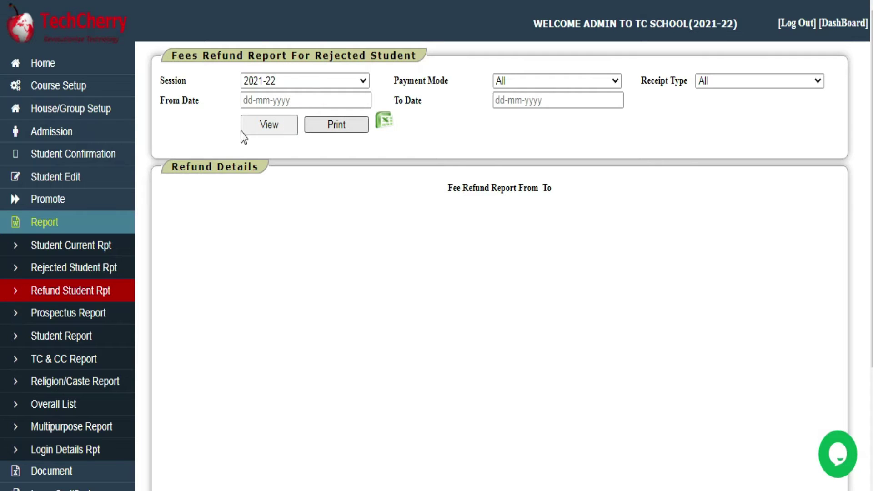
left_click(509, 82)
left_click(509, 85)
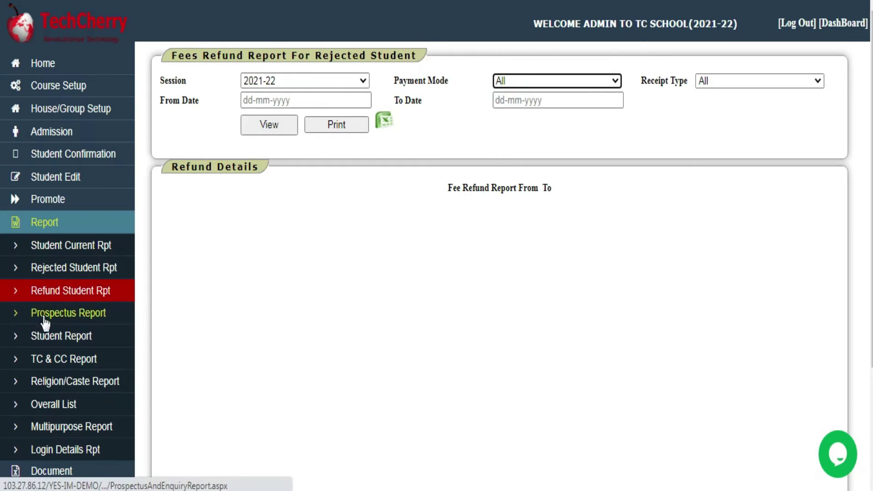
Step: Set the receipt type filter of the fee refund report to College Fee
left_click(720, 81)
left_click(705, 108)
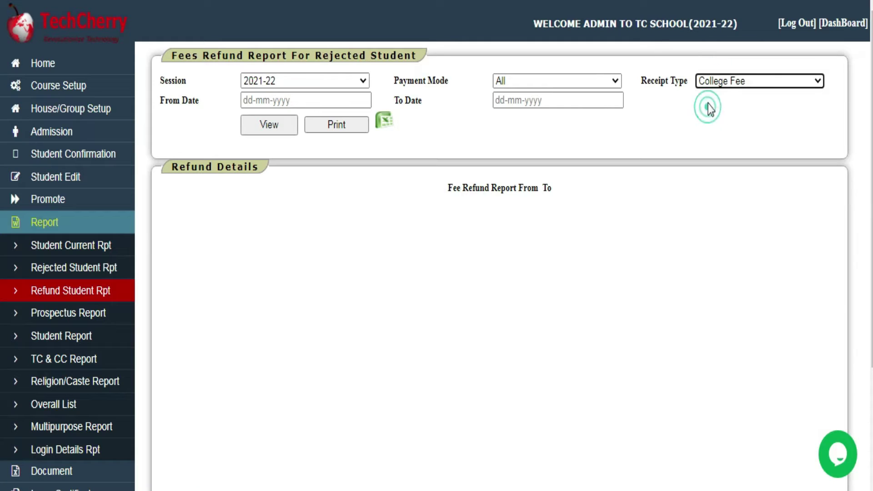
left_click(716, 77)
left_click(636, 118)
left_click(589, 138)
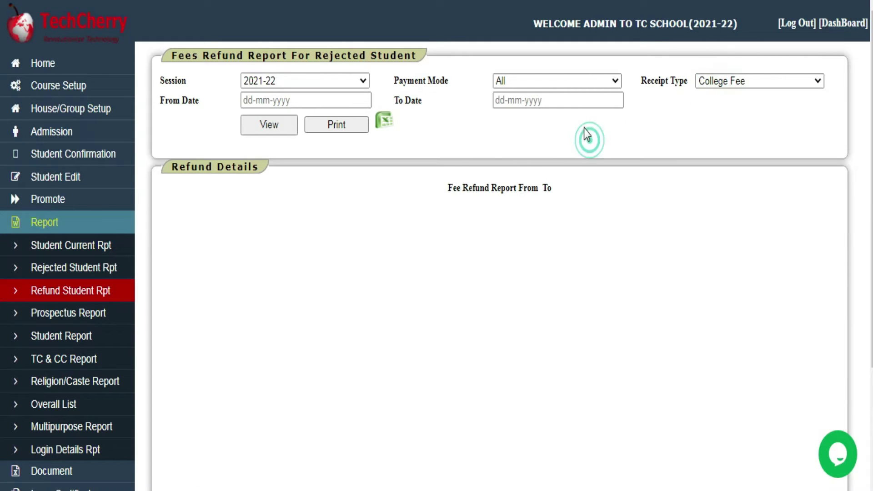
left_click(359, 150)
Step: Open the prospectus report and list all prospectus entries for session 2021-22 with payment status All
left_click(57, 311)
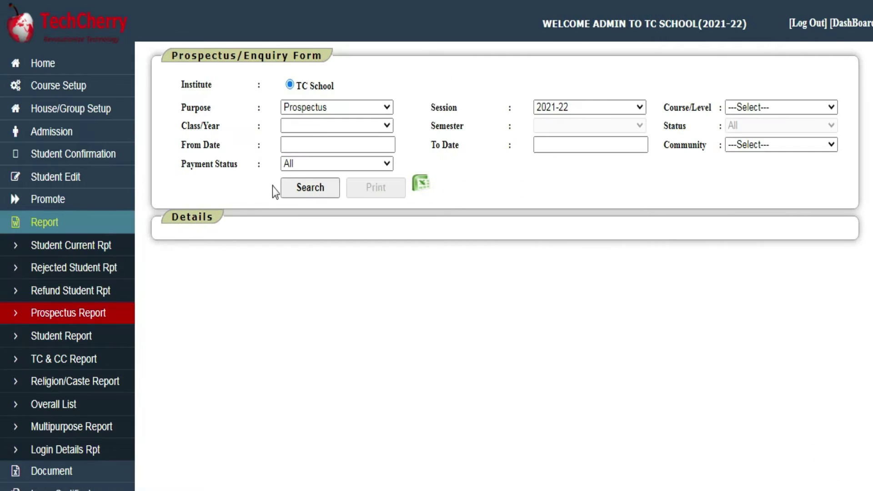
left_click(310, 188)
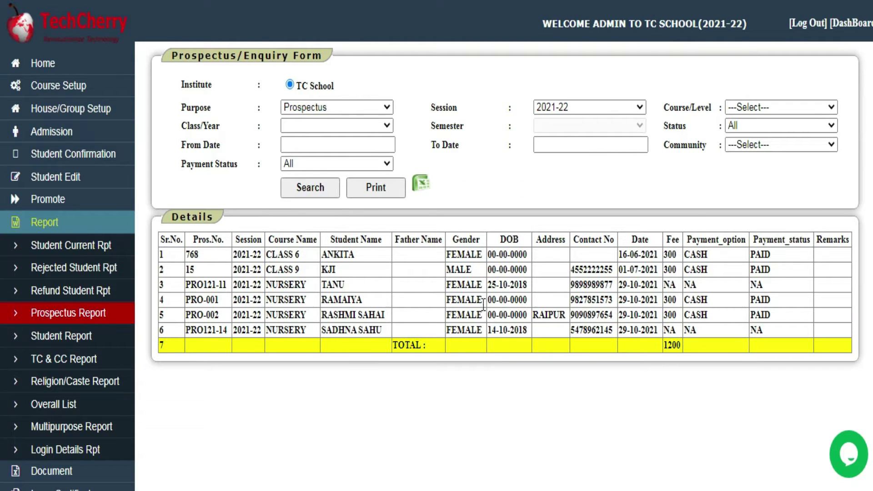
Step: Open the student report, look up one student by name and examine that student's registration status
left_click(65, 340)
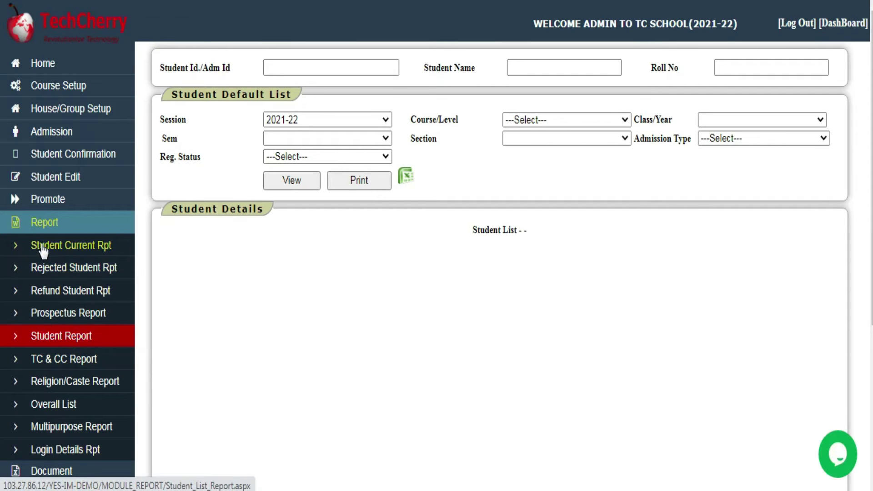
left_click(43, 346)
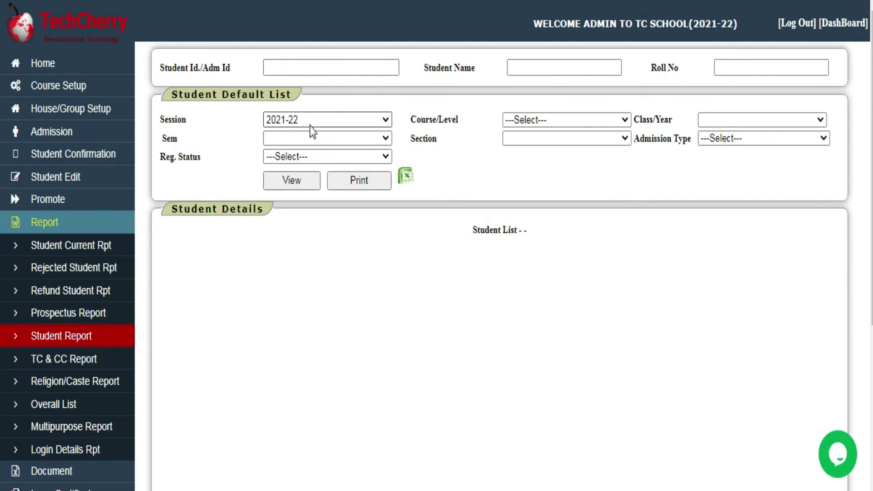
left_click(520, 67)
type("sadh")
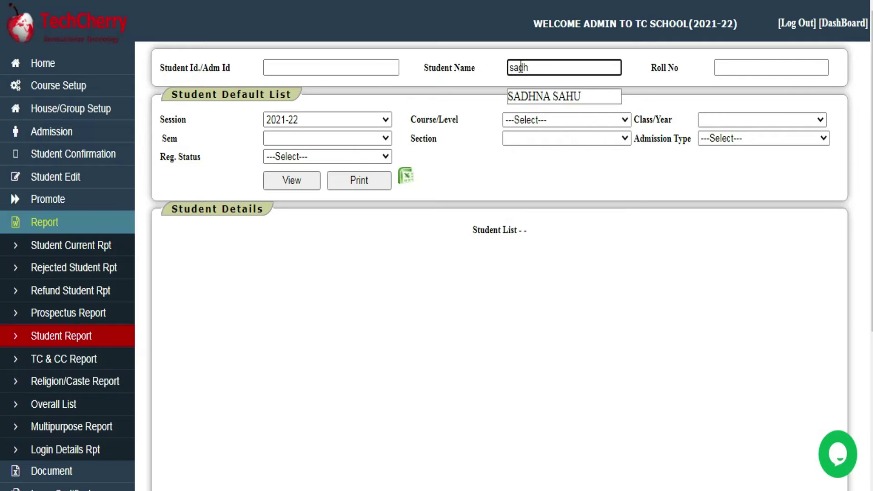
left_click(534, 97)
left_click(273, 183)
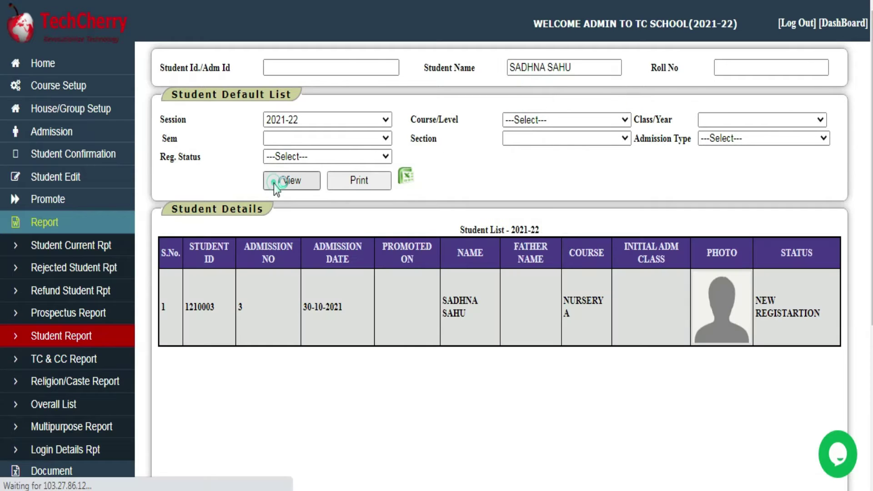
left_click_drag(763, 295, 861, 333)
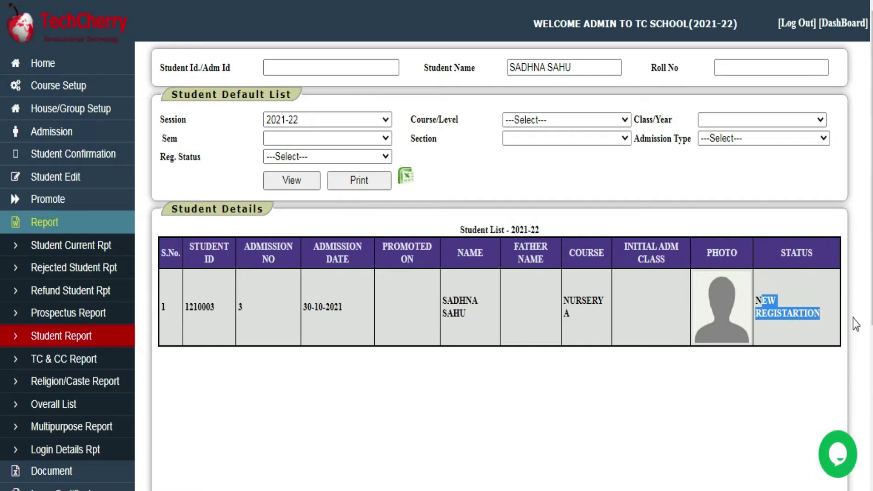
Step: Open the current student report and set its session to 2020-21
left_click(78, 337)
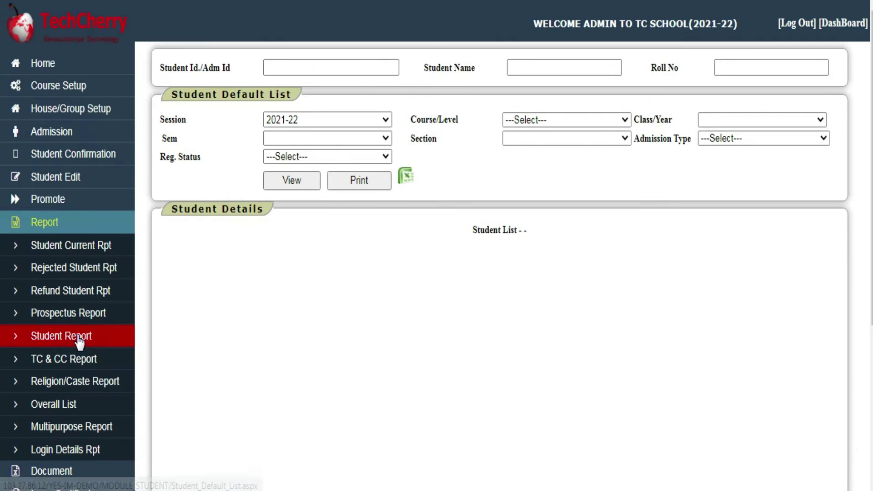
left_click(70, 246)
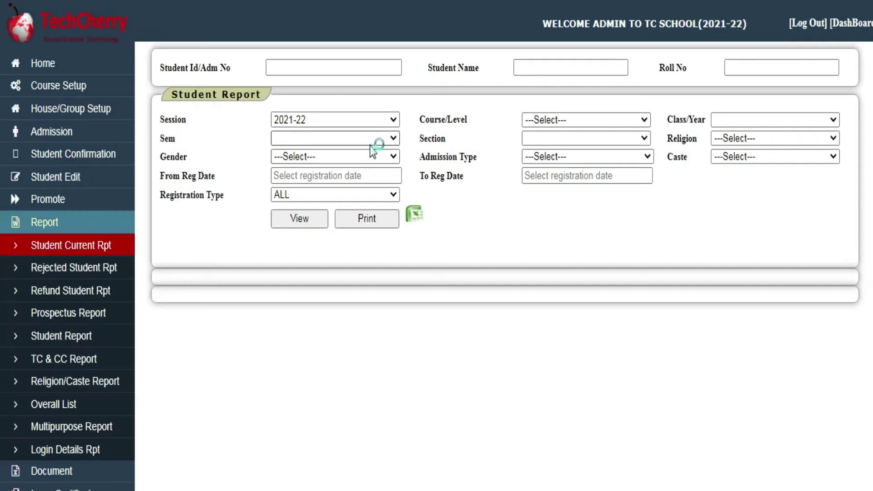
left_click(320, 121)
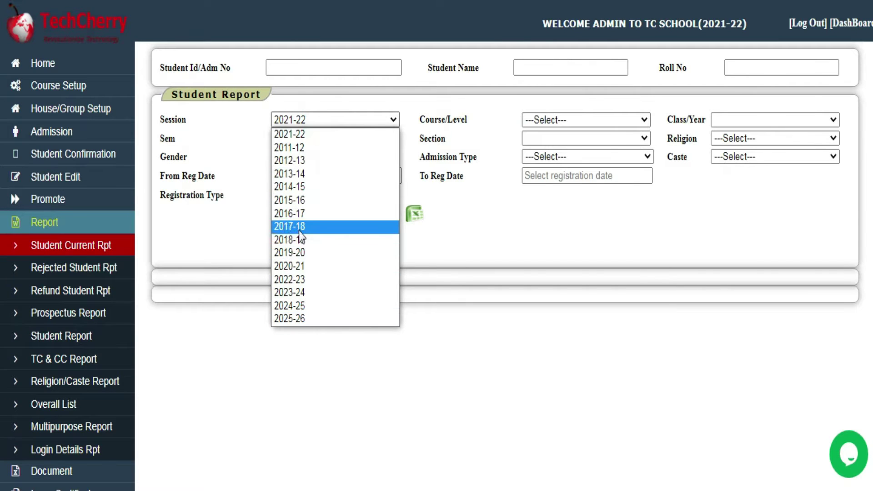
left_click(296, 266)
left_click(297, 227)
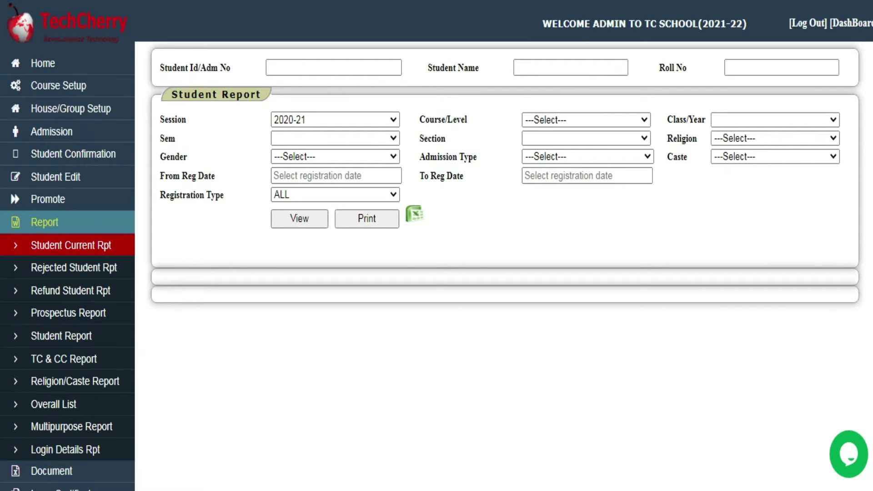
Step: Return to the student report and display the student list for session 2020-21
left_click(68, 336)
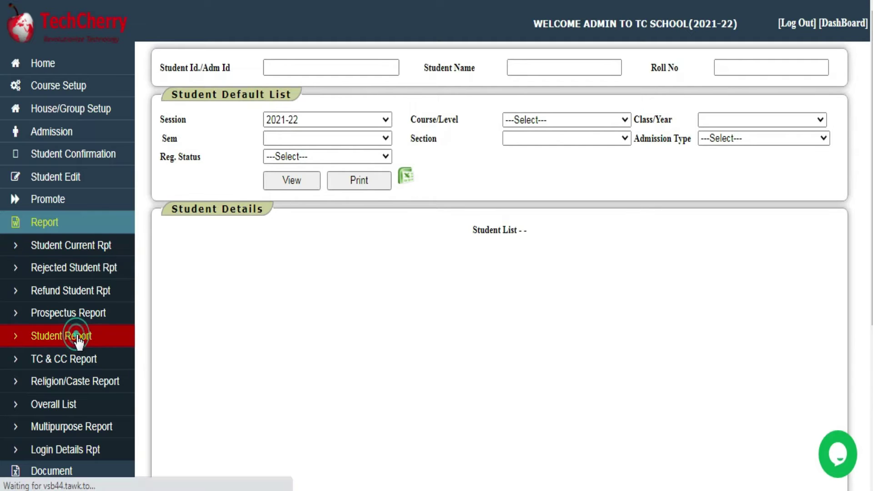
left_click(320, 121)
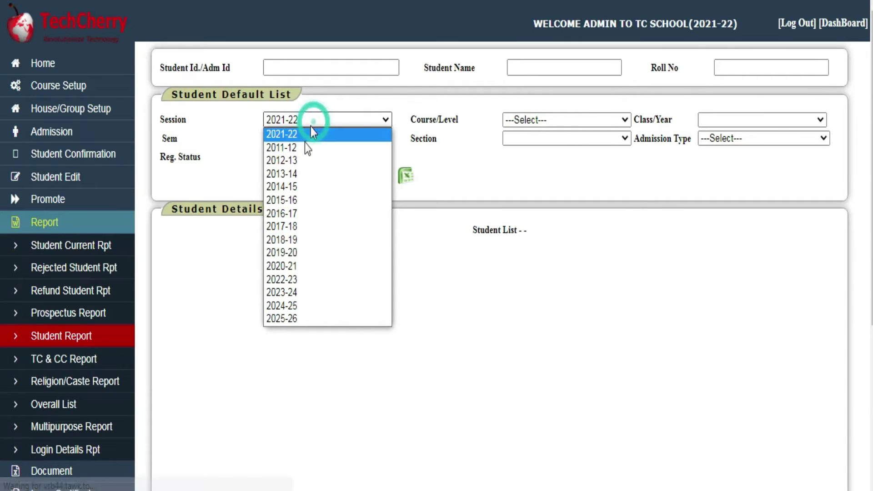
left_click(285, 267)
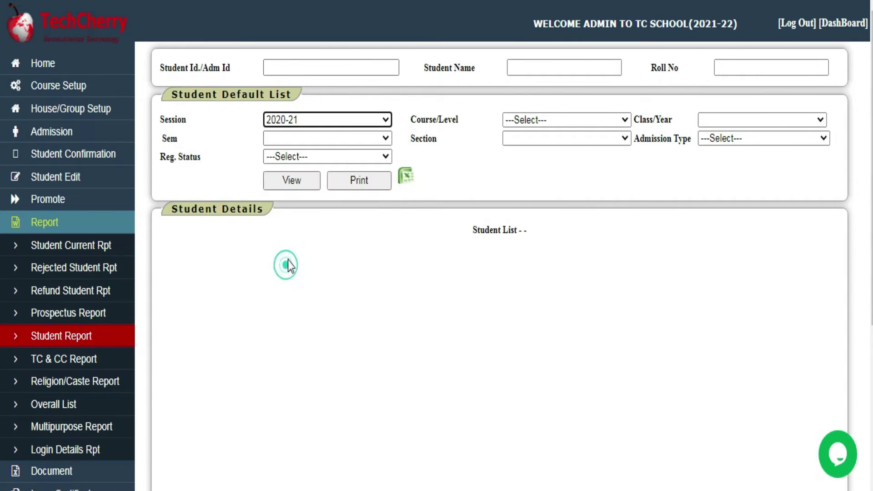
left_click(303, 184)
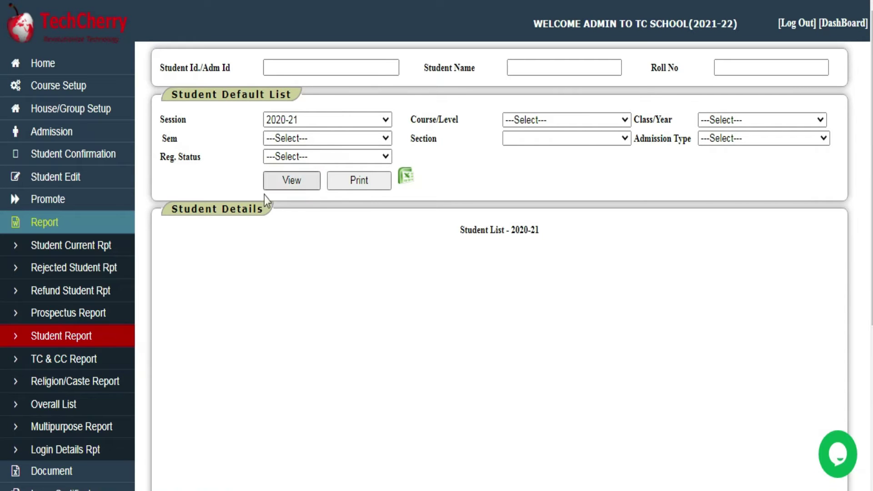
scroll(472, 273, "down", 3)
scroll(464, 268, "up", 3)
left_click(310, 181)
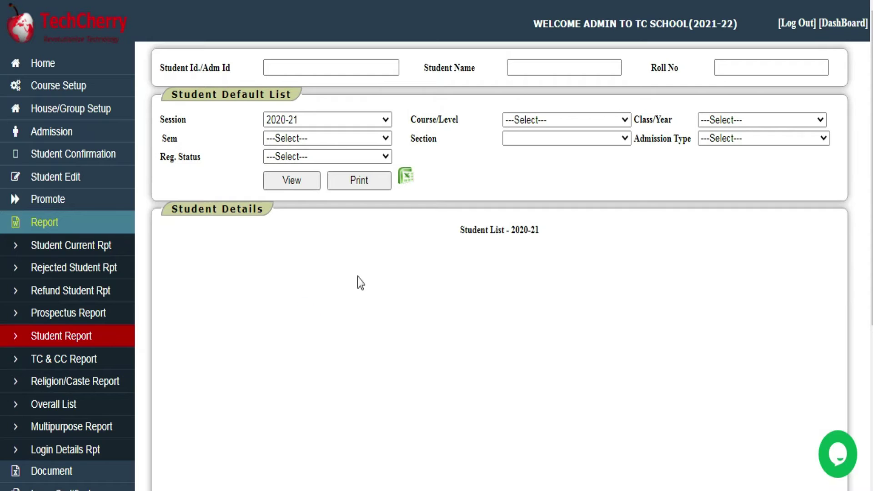
Step: Set the student report's registration status filter to NEW REGISTRATION and review the other status options
left_click(312, 160)
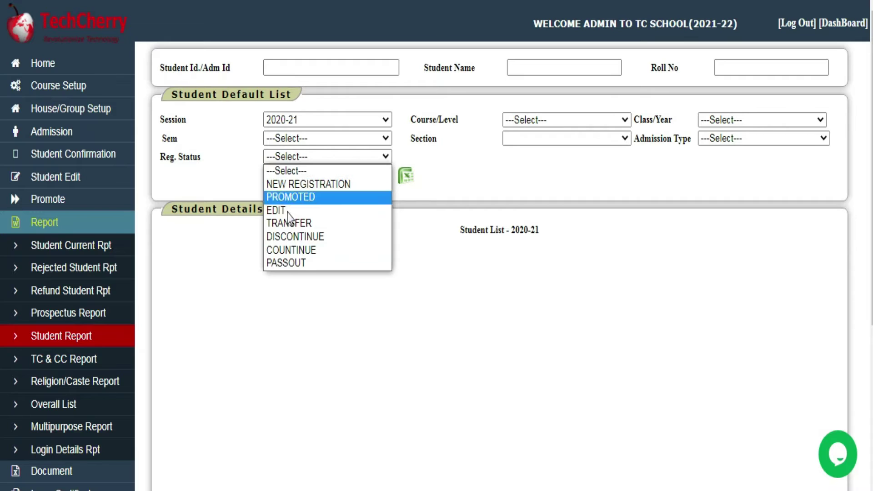
left_click(293, 183)
left_click(294, 161)
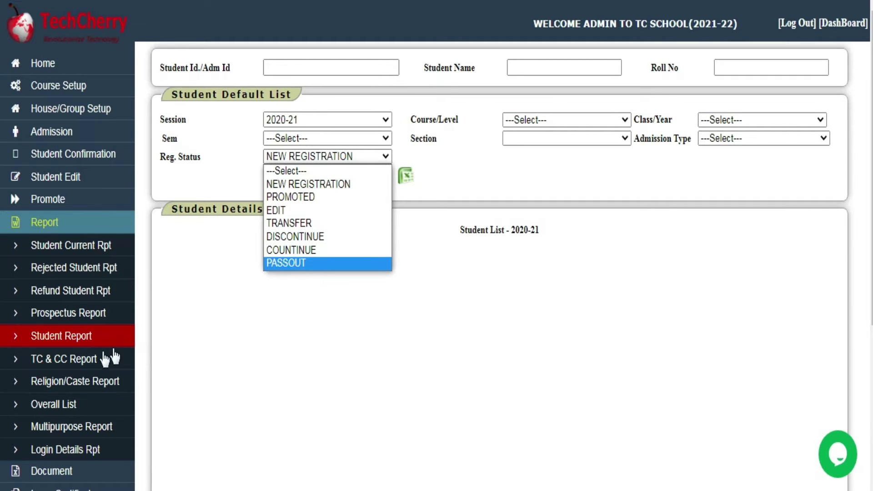
Step: Open the report on TC and CC issued to students and check its status options
left_click(77, 358)
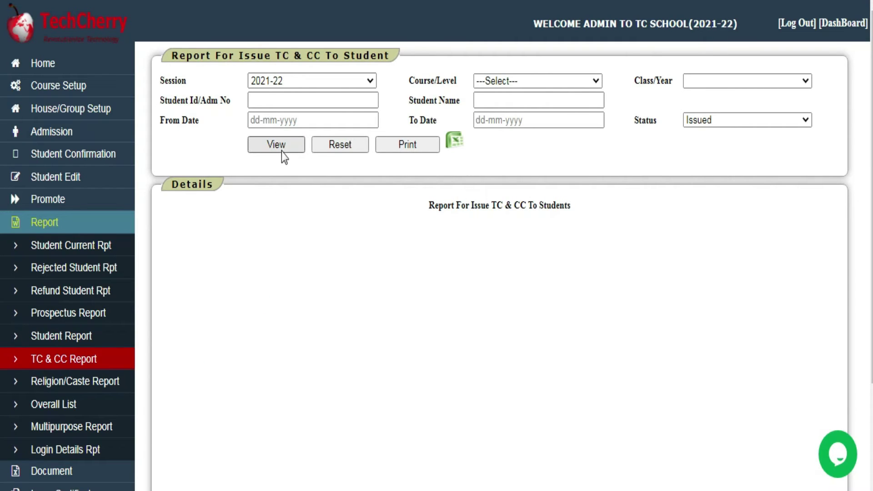
left_click(727, 119)
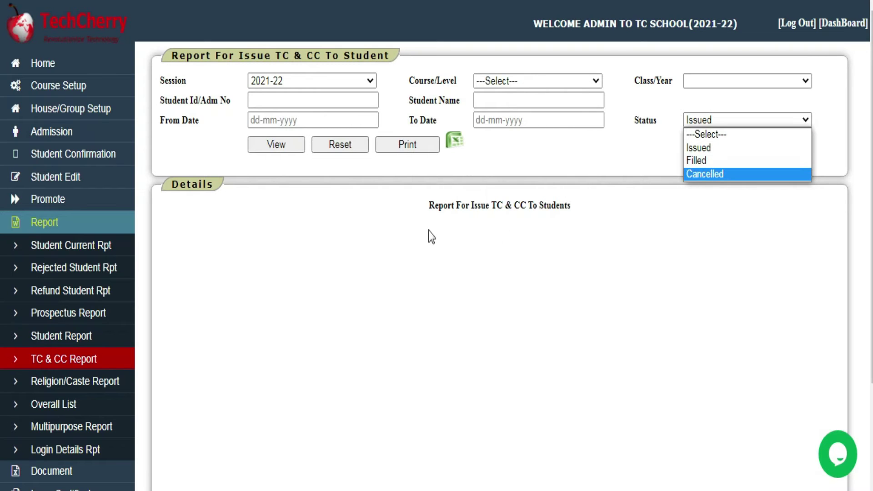
Step: Display the religion-wise student report for session 2021-22 and examine its columns through to the overall total
left_click(91, 384)
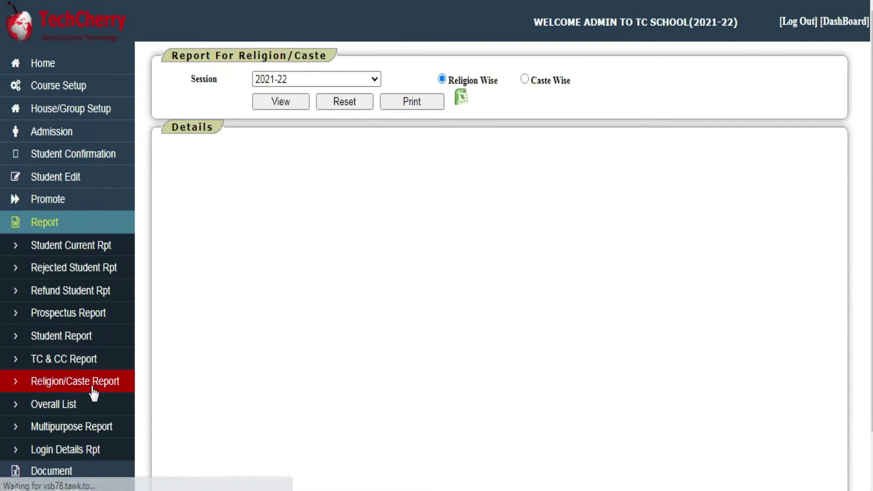
left_click(275, 102)
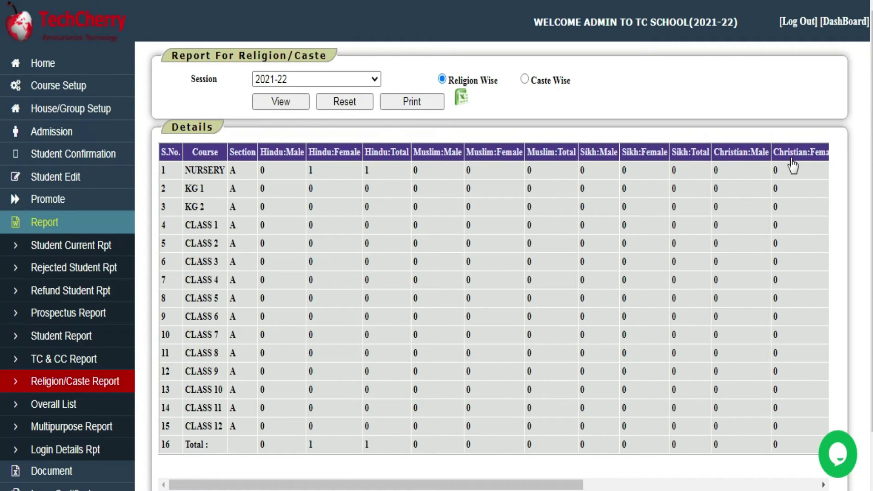
scroll(577, 469, "right", 10)
scroll(286, 383, "down", 2)
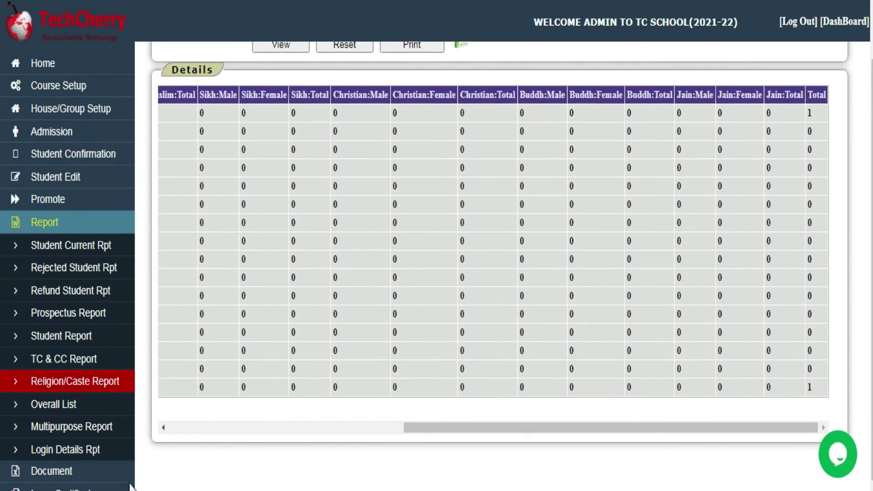
Step: Display the overall list for session 2021-22 across all courses and examine the course, section and total figures
left_click(62, 406)
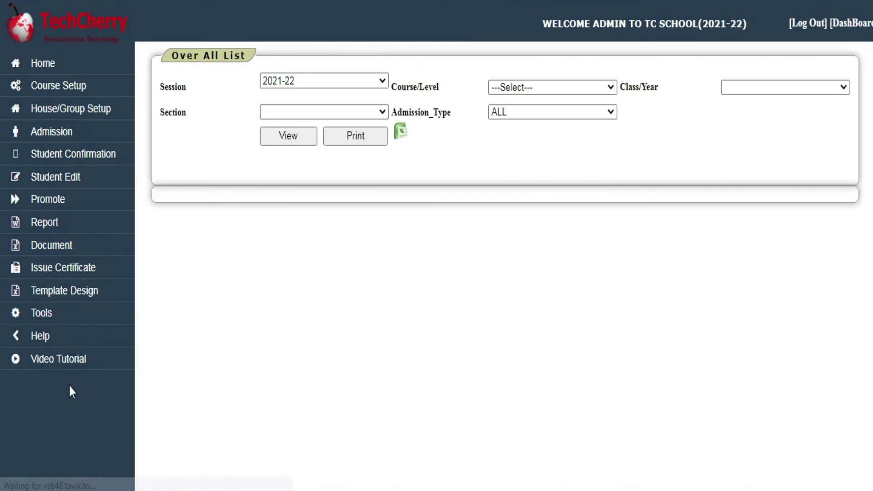
left_click(514, 89)
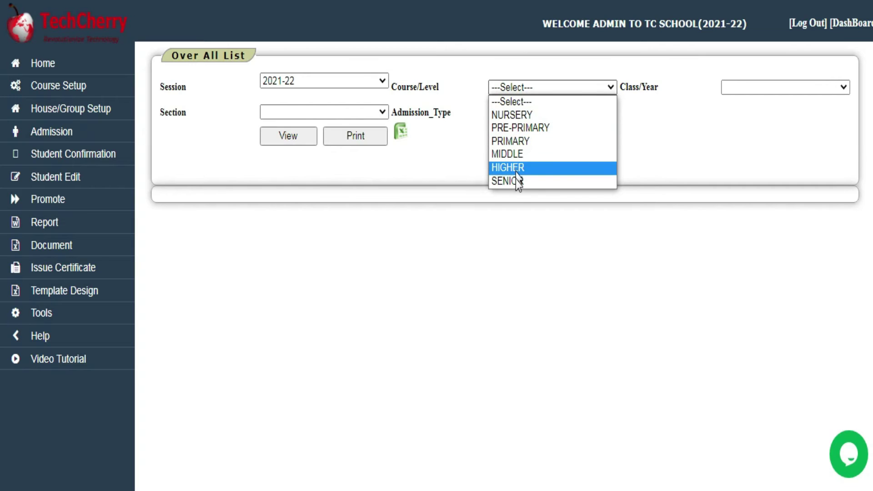
left_click(284, 139)
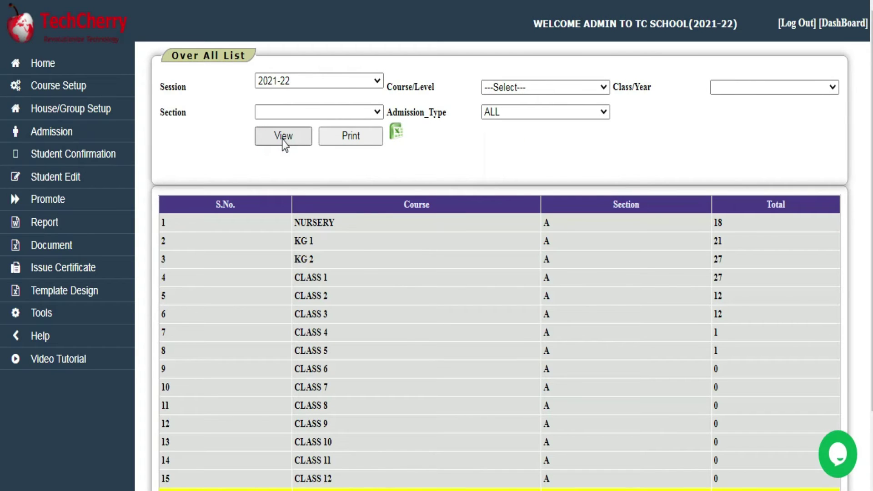
scroll(637, 241, "down", 2)
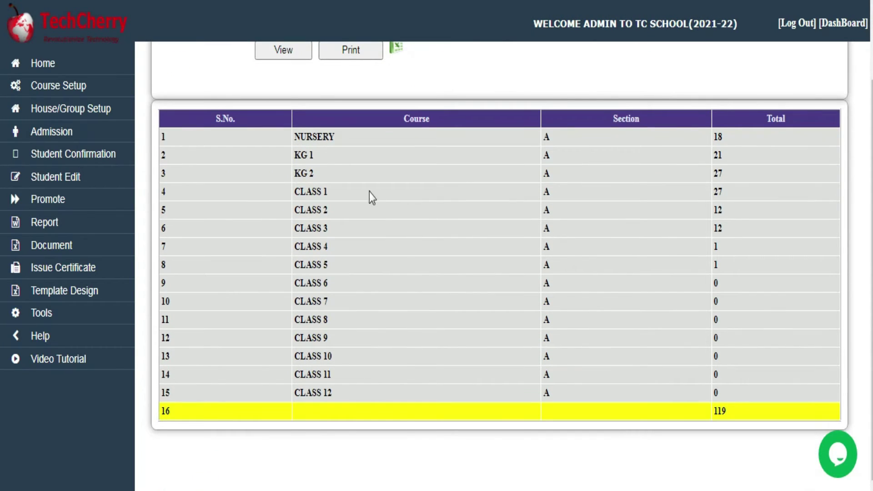
double_click(318, 137)
left_click(550, 136)
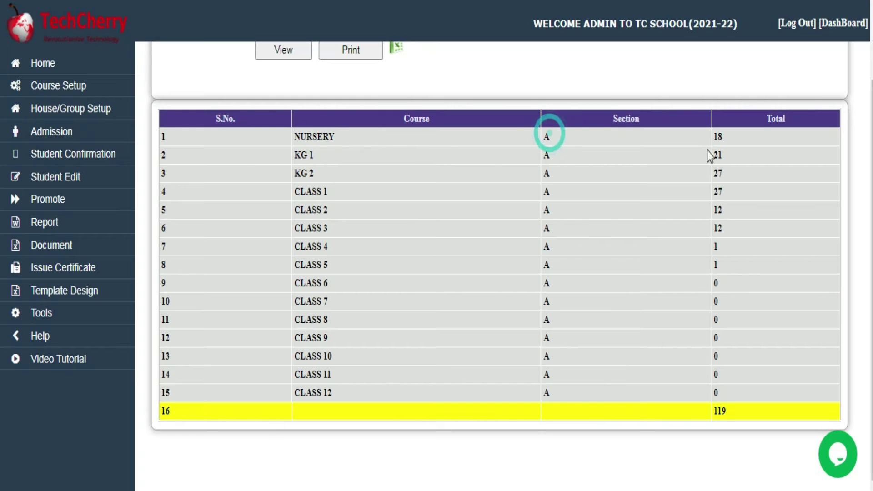
double_click(724, 409)
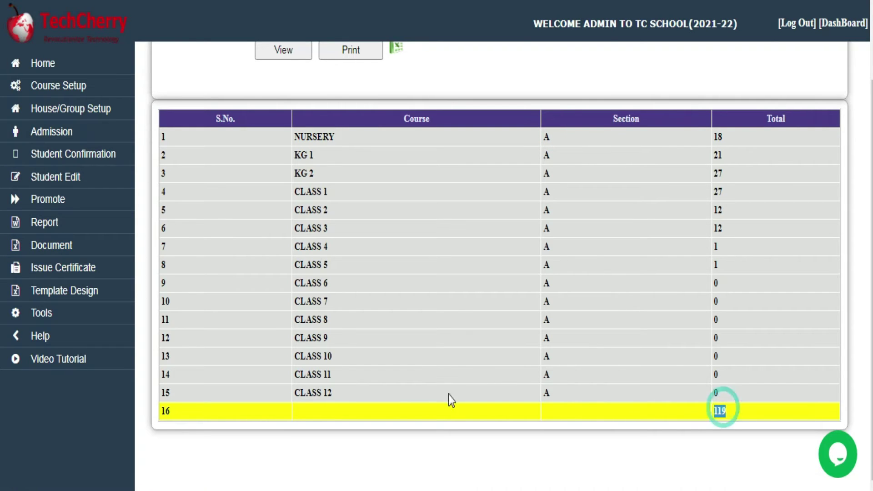
Step: Open the multipurpose report, review its course and type options, and display the BPL student report for session 2021-22
left_click(49, 228)
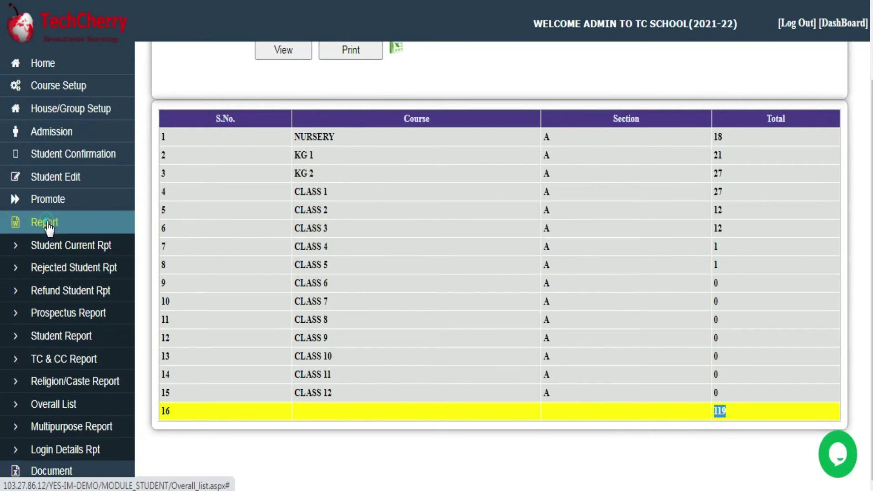
left_click(59, 429)
left_click(484, 77)
left_click(486, 79)
left_click(465, 103)
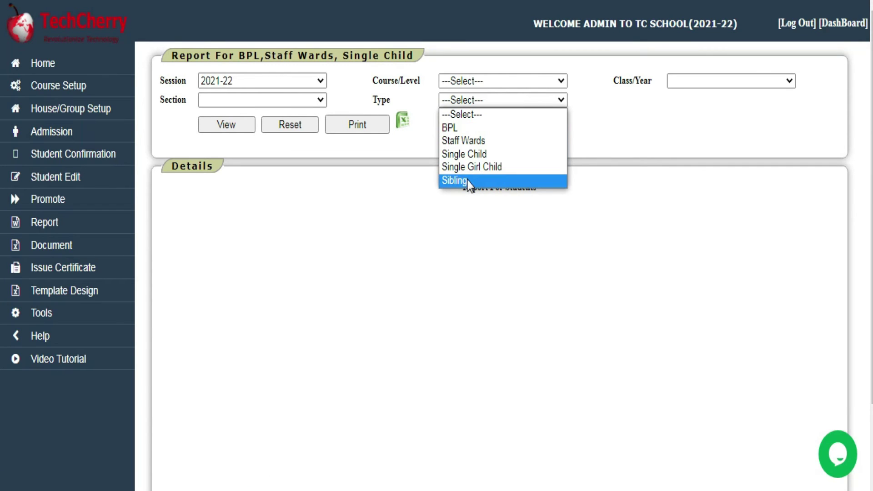
left_click(457, 128)
left_click(228, 127)
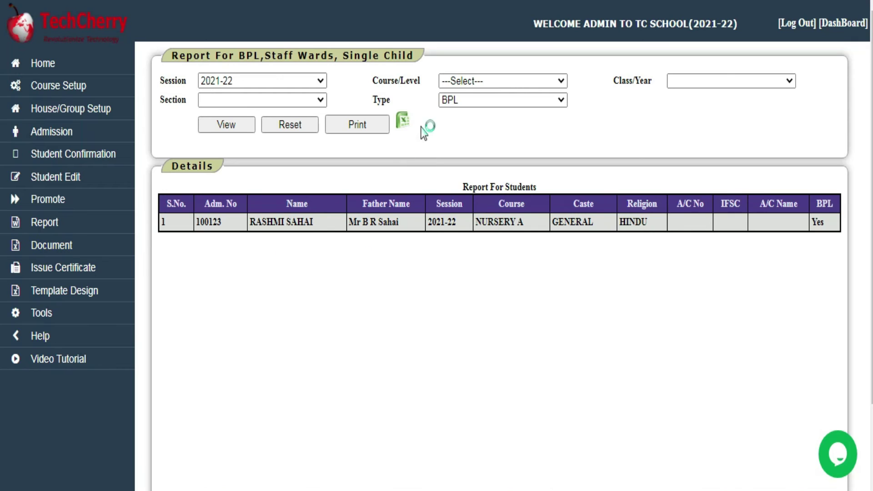
Step: Restrict the BPL student report to the PRIMARY course level and display it again
left_click(469, 81)
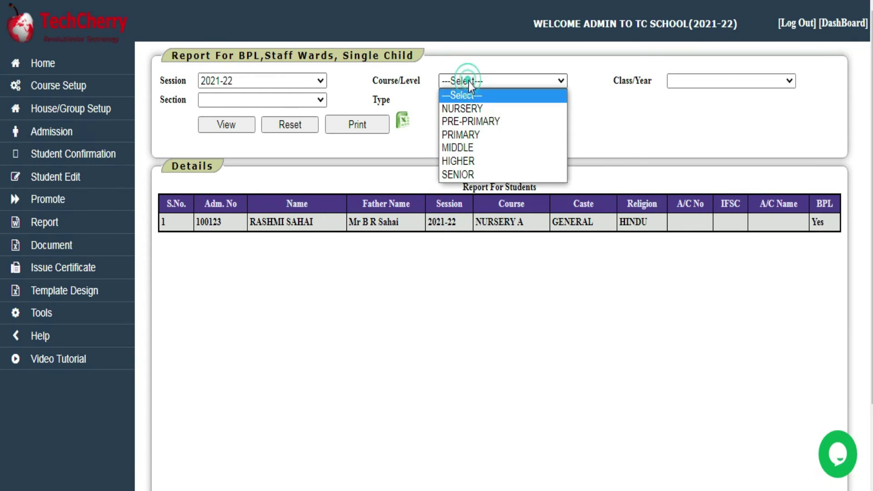
left_click(457, 135)
left_click(215, 130)
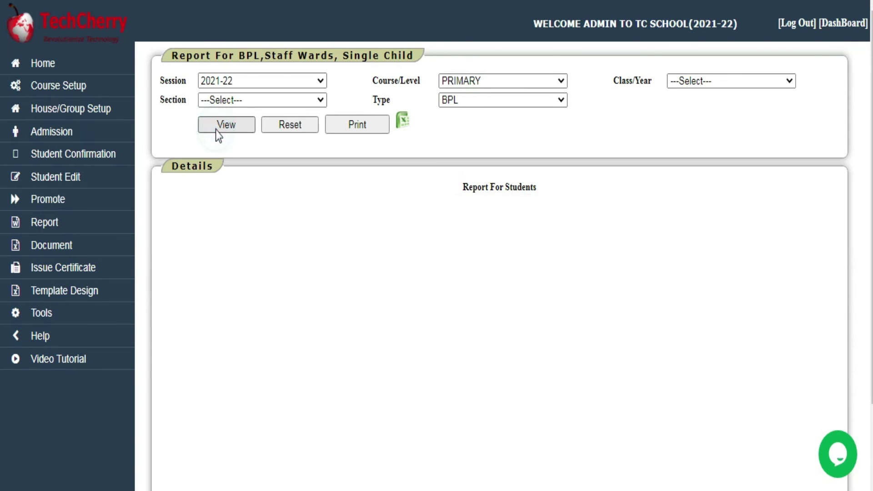
Step: Open the login details report and display the login details for user type Staff
left_click(51, 224)
scroll(64, 395, "down", 2)
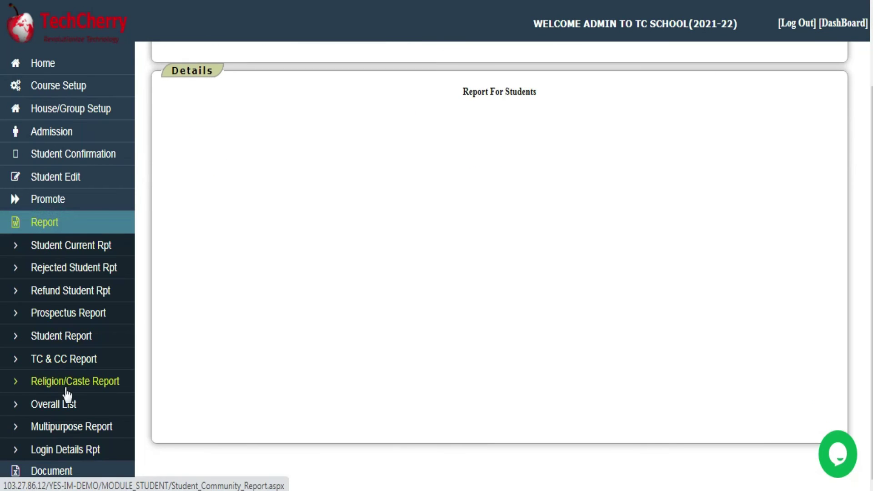
left_click(62, 451)
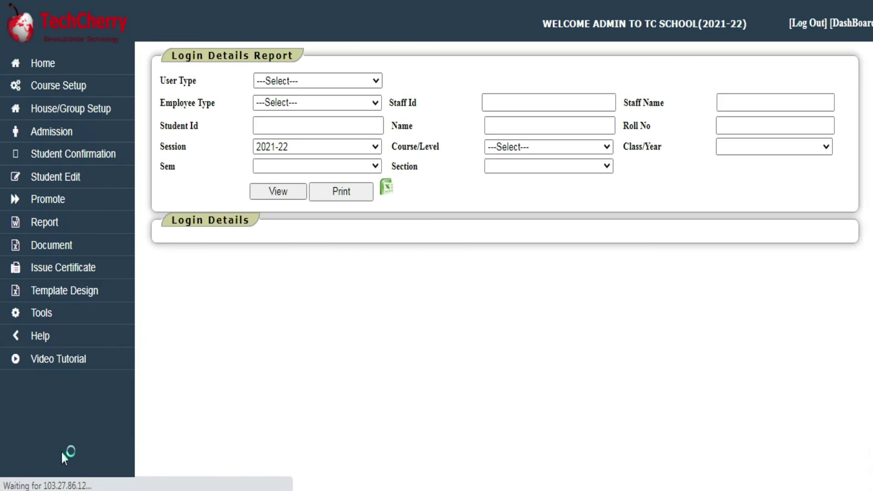
left_click(277, 83)
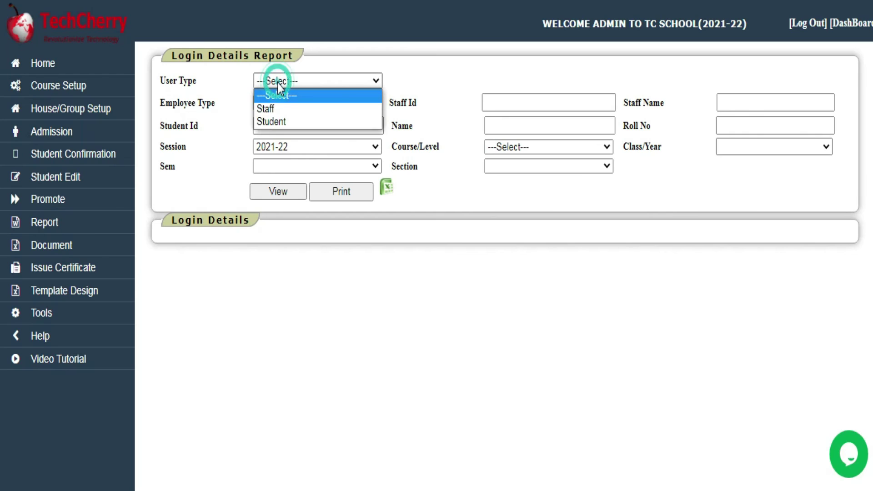
left_click(268, 108)
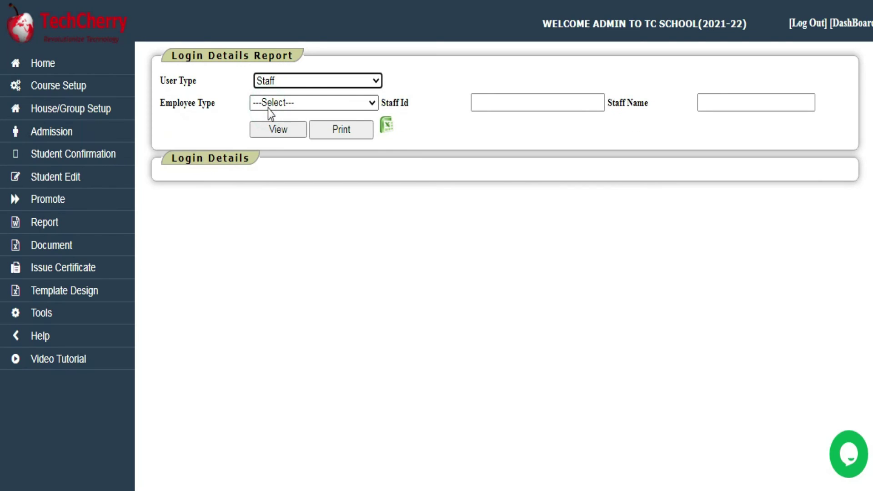
left_click(273, 125)
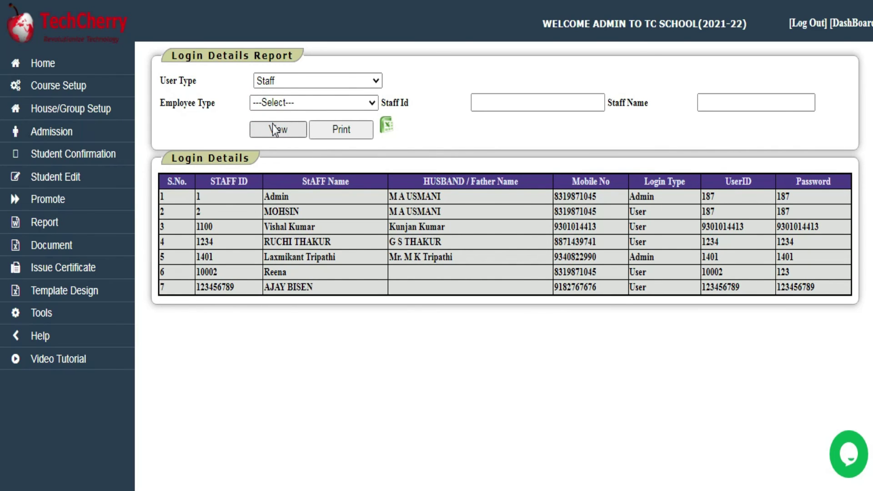
Step: Examine the second staff member's name, user ID and password in the login details list
left_click(534, 227)
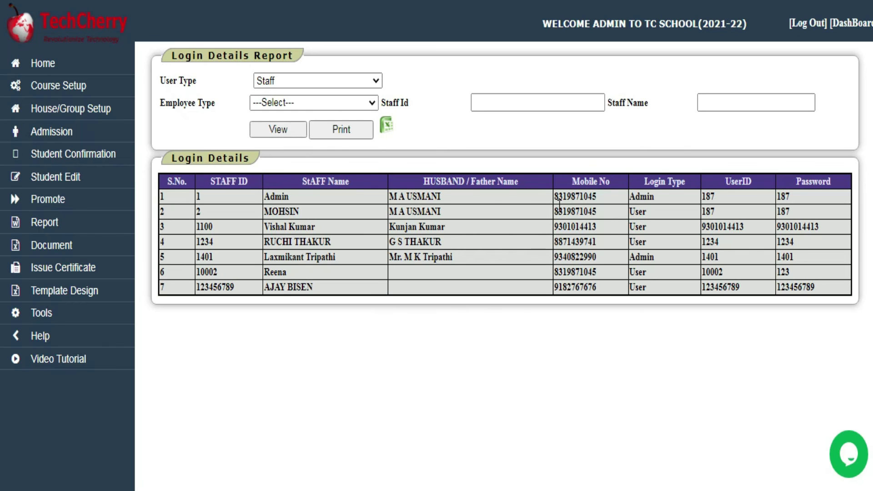
double_click(276, 212)
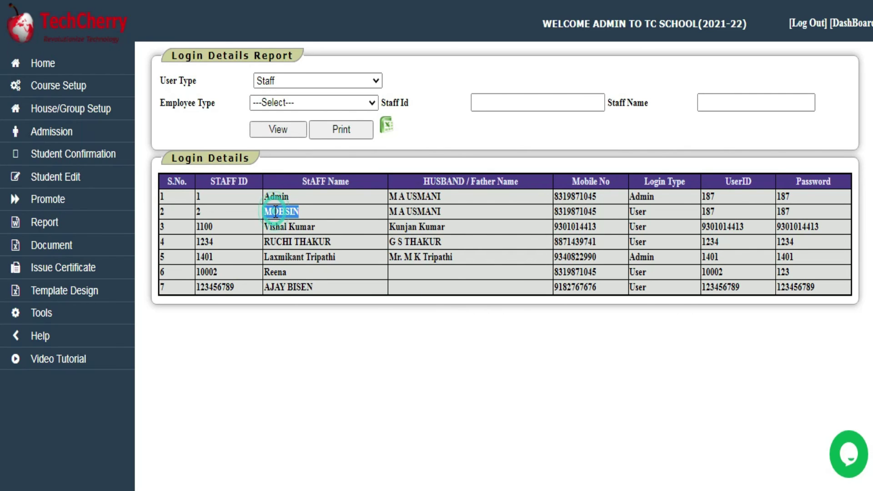
left_click_drag(703, 212, 790, 212)
Step: Switch the login details report to user type Student, display it for session 2021-22, and look through the whole list
left_click(282, 80)
left_click(269, 122)
left_click(272, 131)
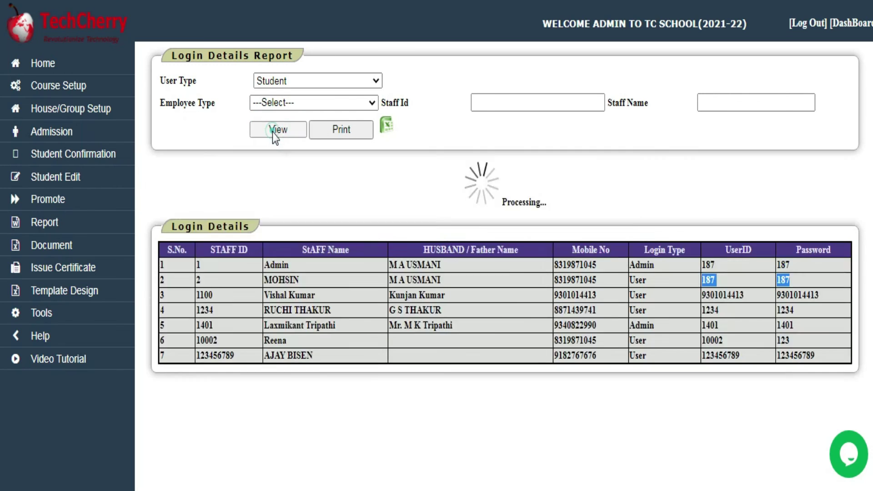
left_click(273, 130)
scroll(741, 302, "down", 20)
scroll(741, 300, "down", 10)
scroll(691, 310, "up", 19)
scroll(692, 311, "up", 16)
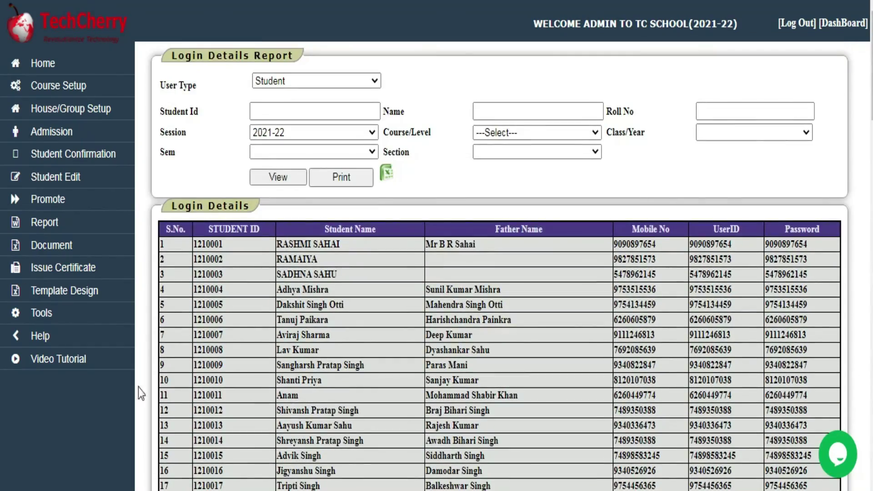
Step: Bring up the list of available student reports again while browsing the student login details
scroll(27, 346, "down", 2)
scroll(20, 314, "up", 1)
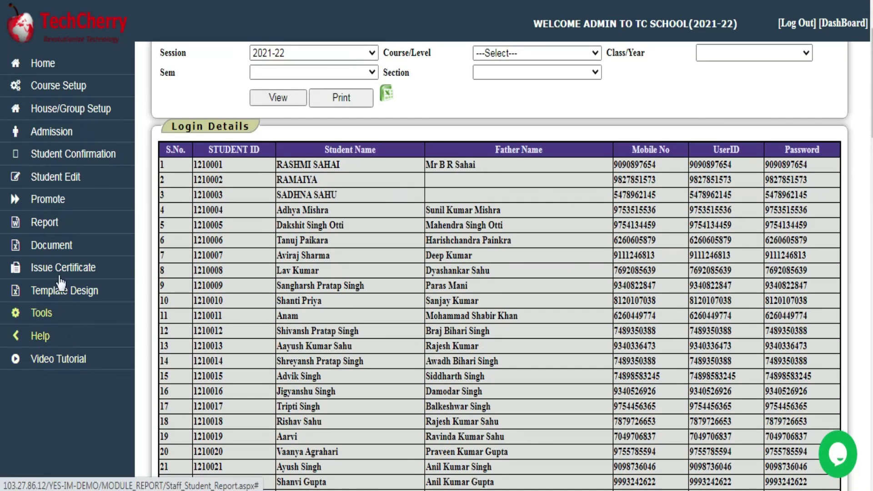
left_click(42, 221)
scroll(56, 314, "down", 5)
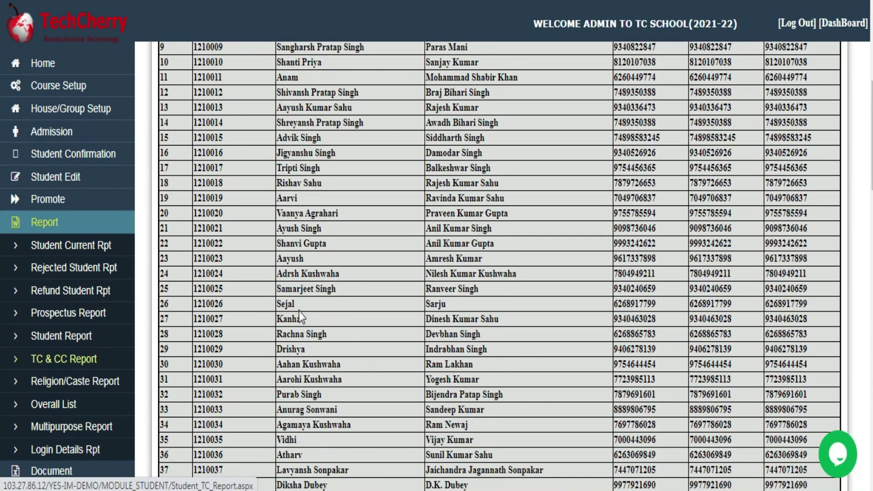